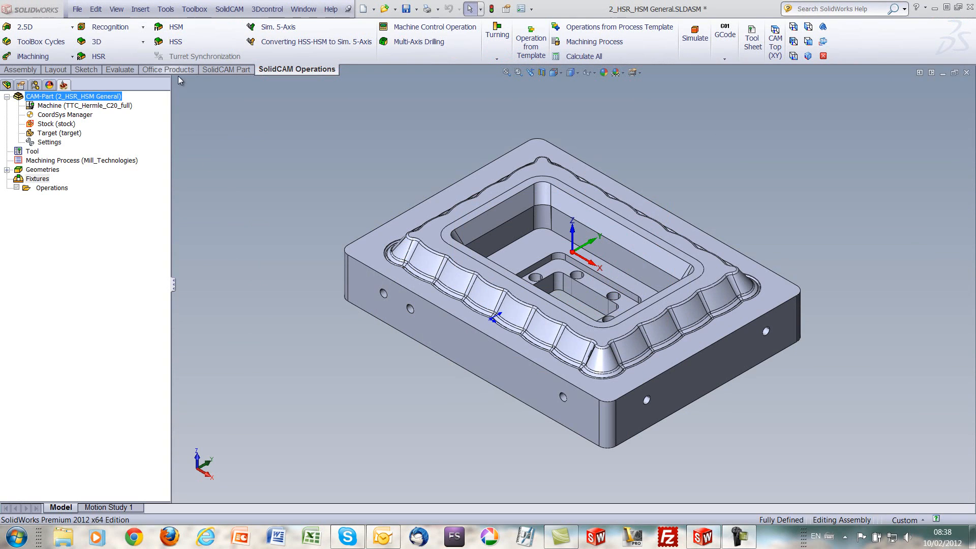
Create an HSM Constant Z machining operation on the target geometry with the 12 mm end mill, tool number 1.
click(179, 30)
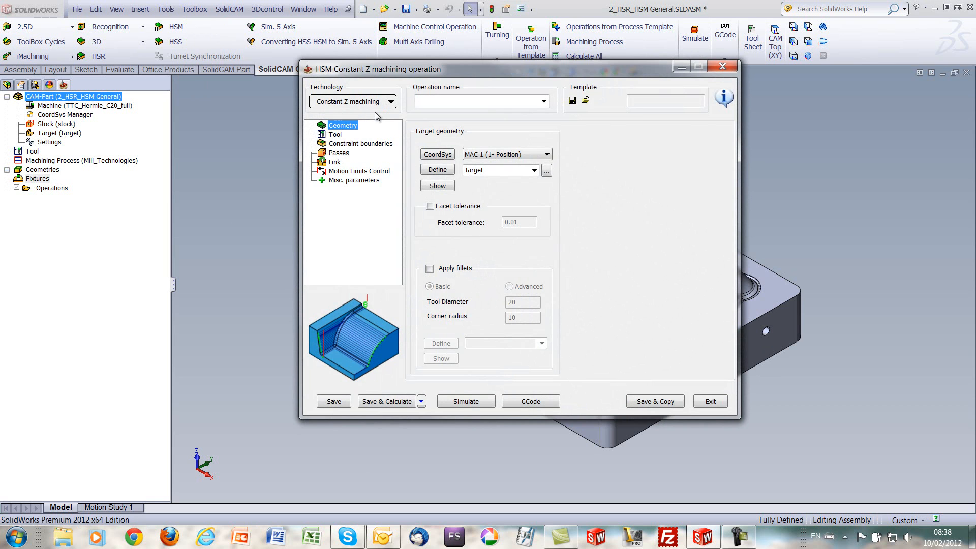
click(339, 135)
click(508, 298)
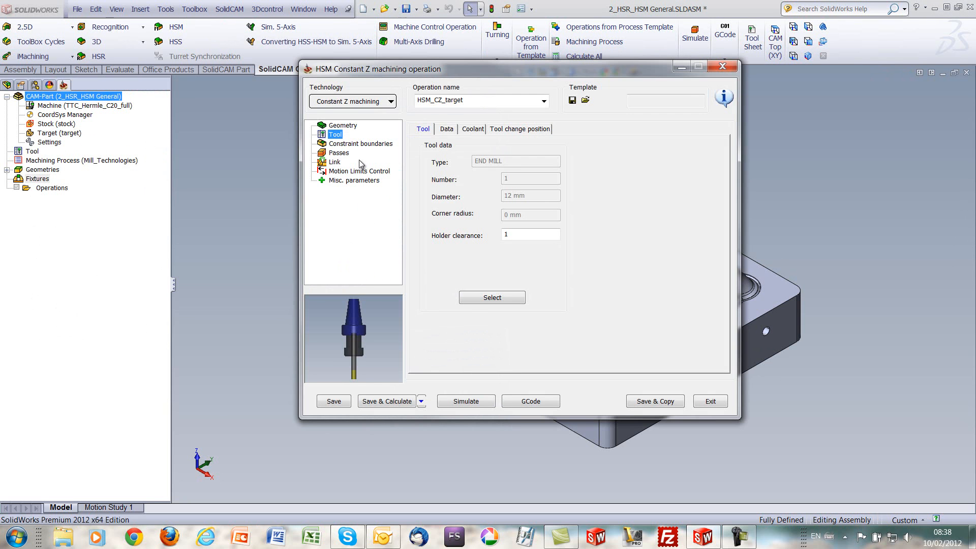
Review the operation's constraint boundaries and set the step down of the passes to 5.
click(354, 144)
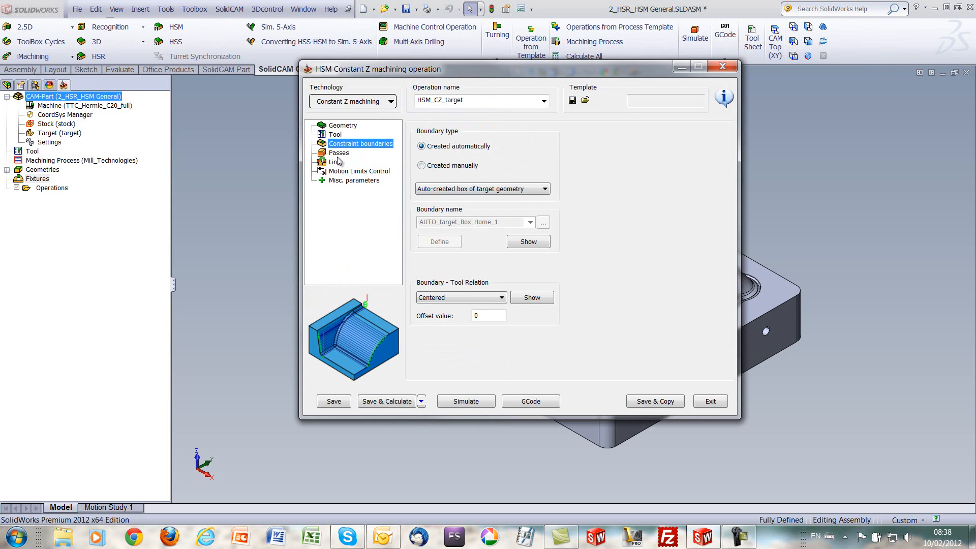
click(338, 152)
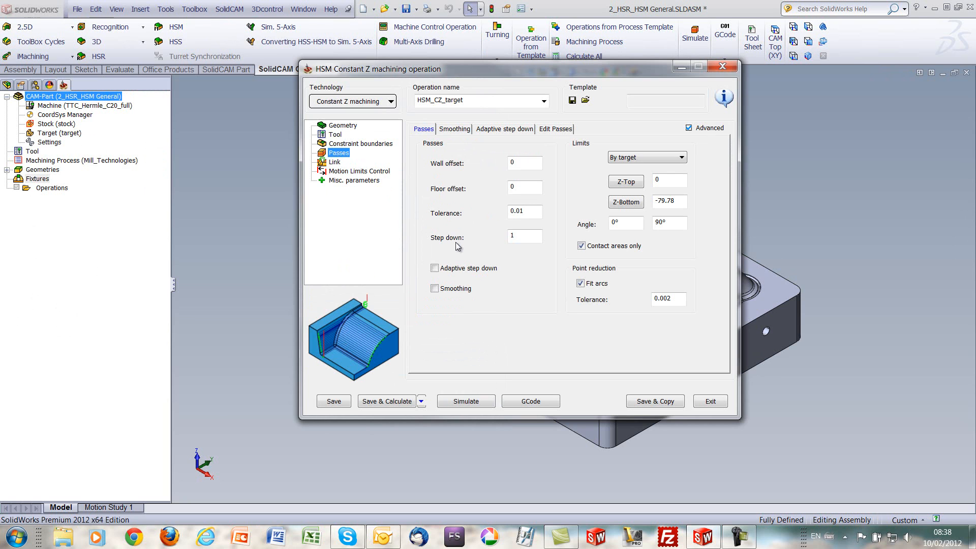
click(514, 236)
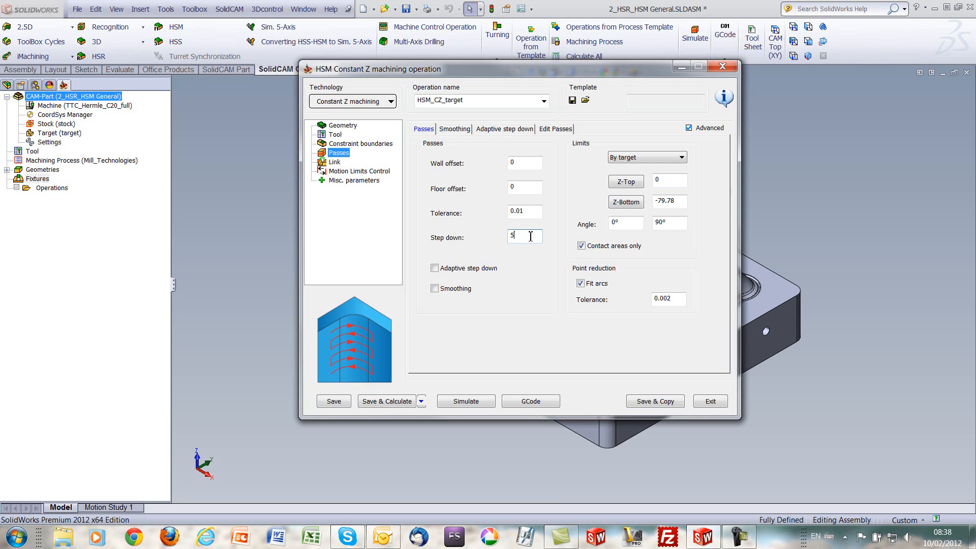
Enable user-defined cut levels for the operation and check the effect on the general pass parameters.
click(504, 130)
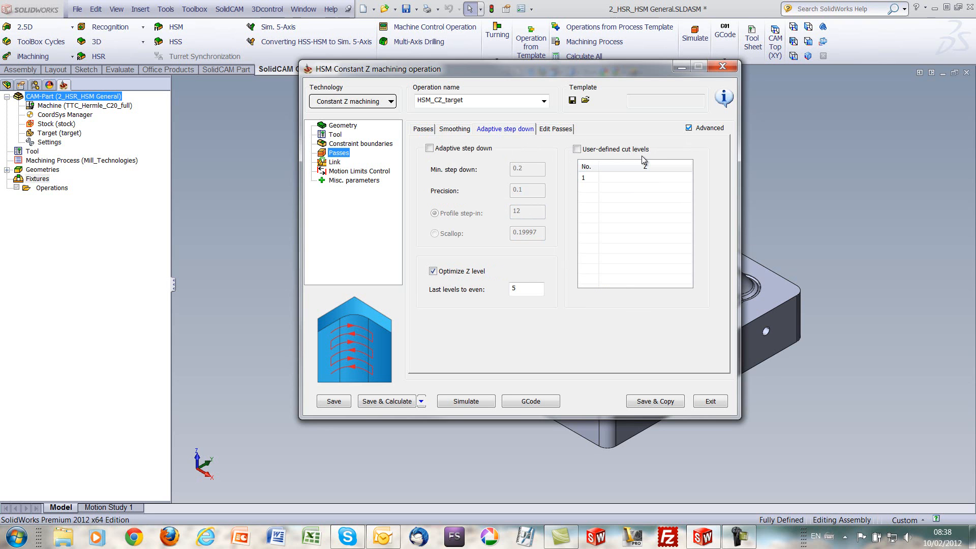
click(577, 149)
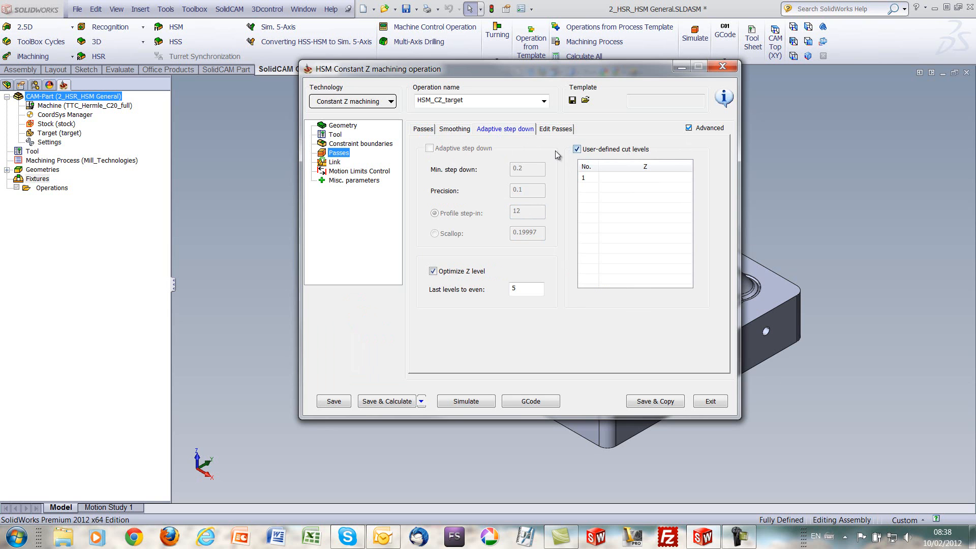
click(424, 129)
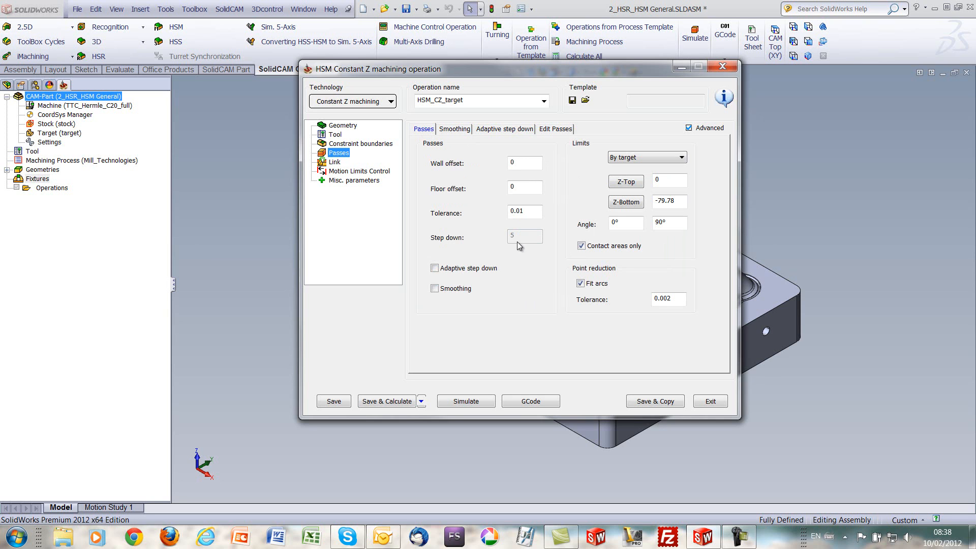
click(505, 129)
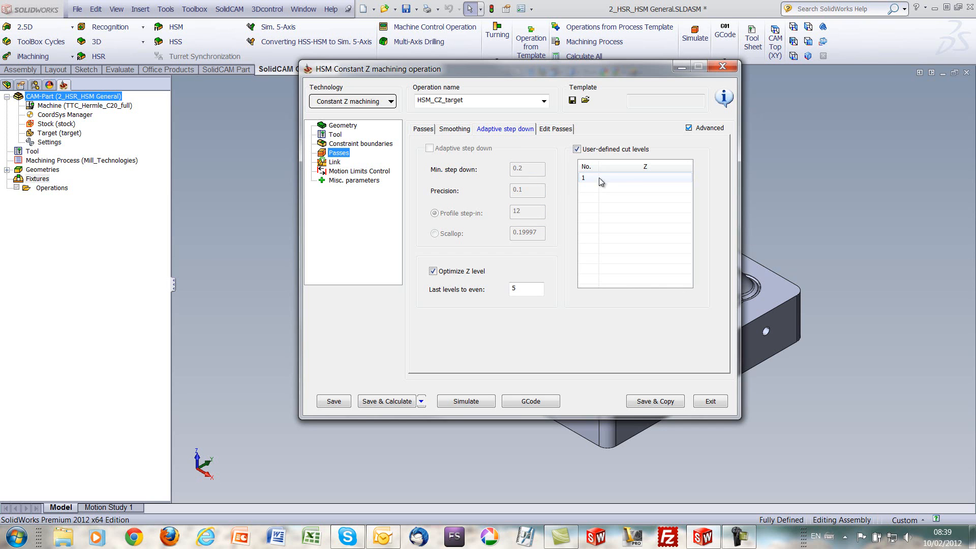
Define cut level 1 at Z -1.29 by picking the upper end vertex of a rib edge in a side view.
click(639, 178)
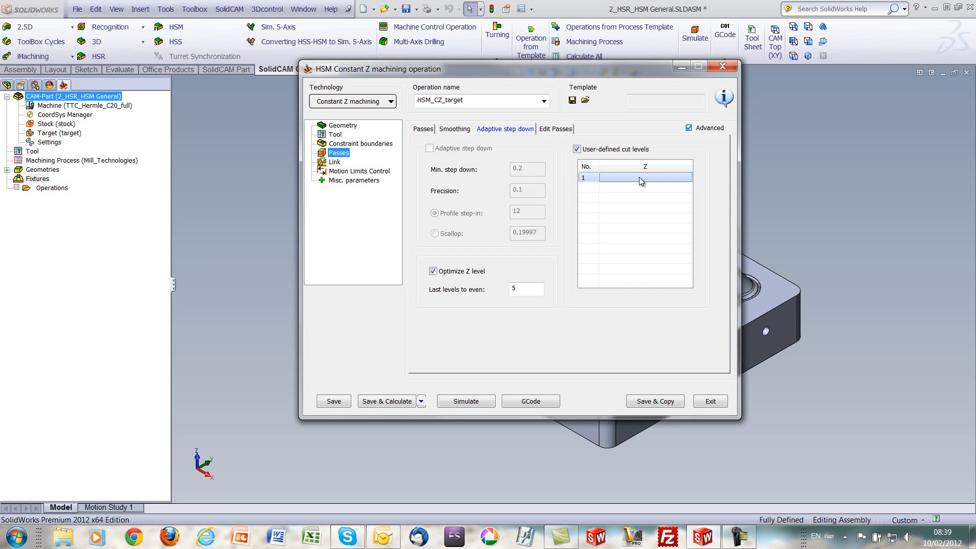
right_click(639, 177)
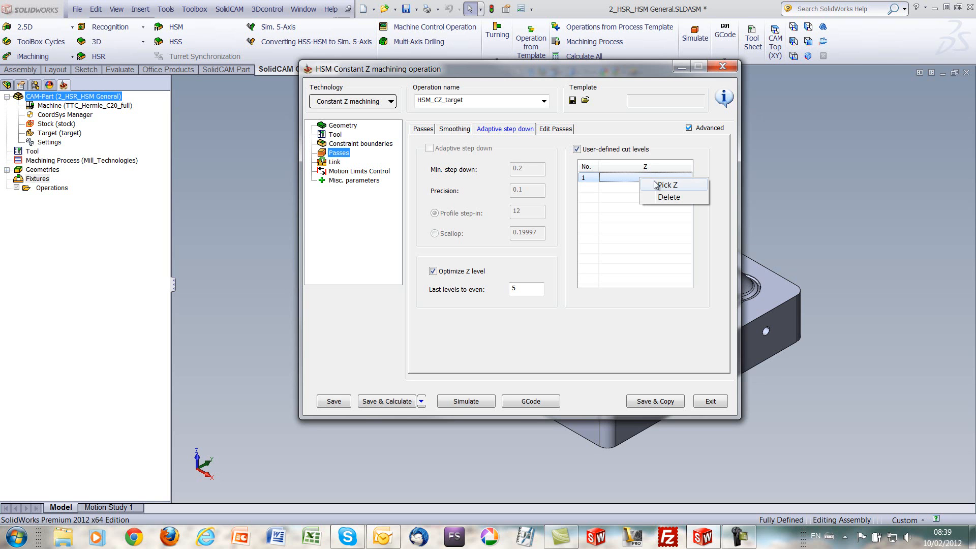
click(660, 186)
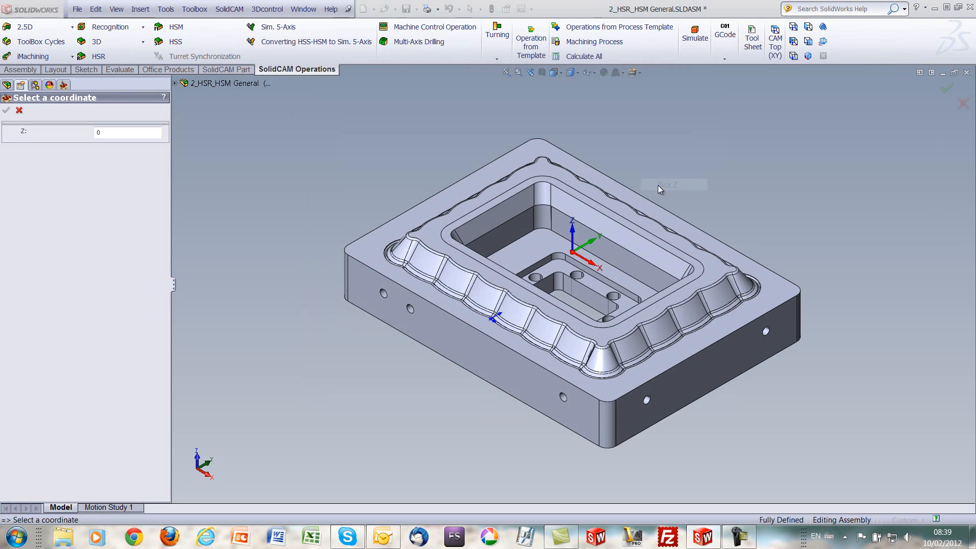
click(794, 43)
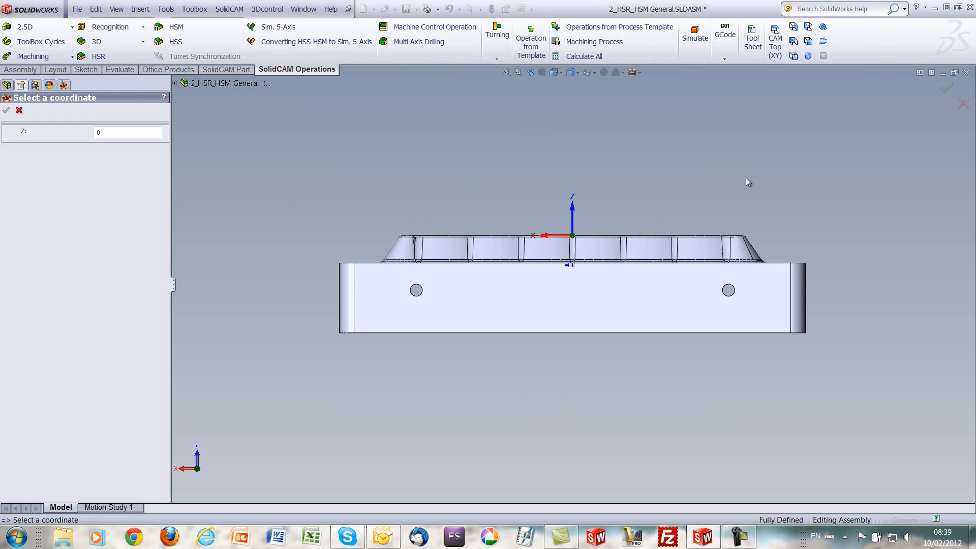
scroll(716, 251, down, 4)
scroll(747, 236, down, 3)
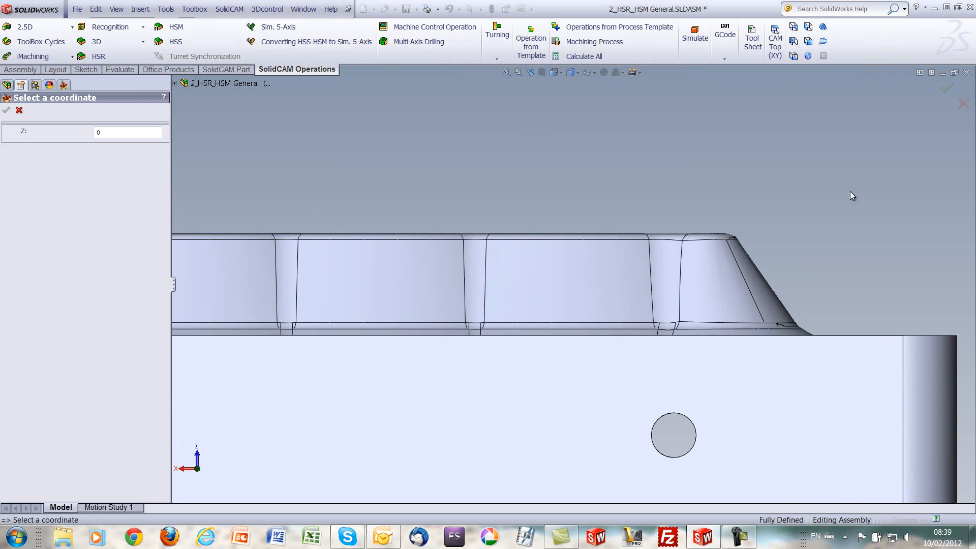
click(649, 239)
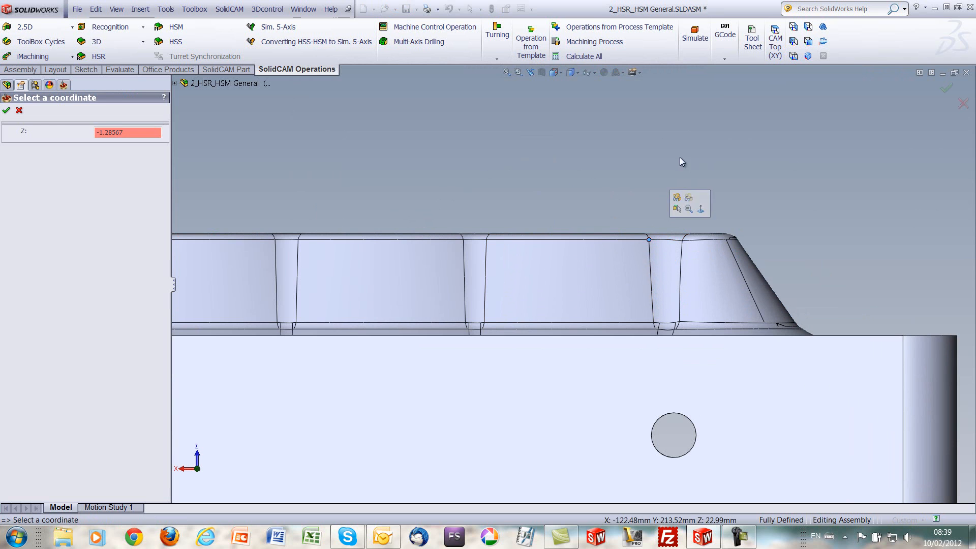
click(6, 112)
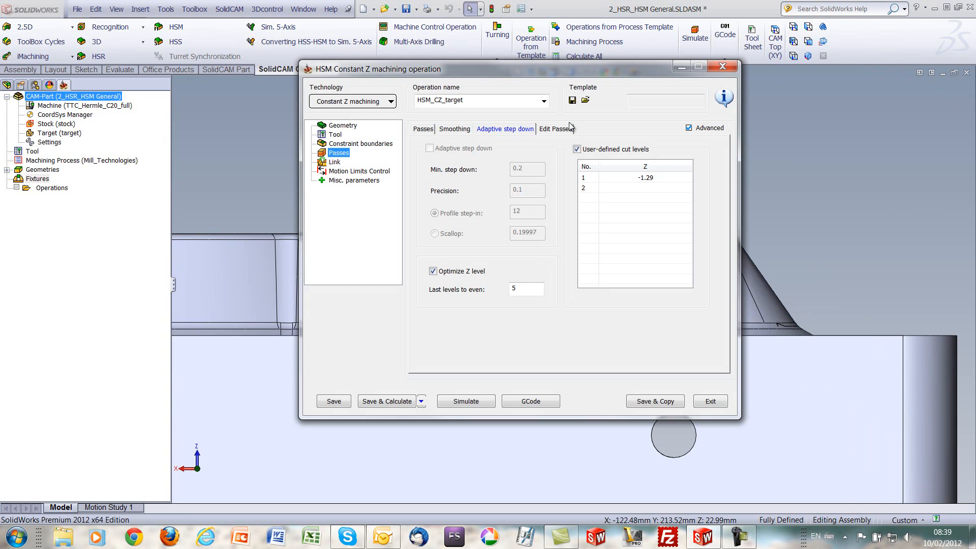
Define cut level 2 at about Z -3.95 by picking a point near the top of the same rib edge.
right_click(642, 189)
click(661, 197)
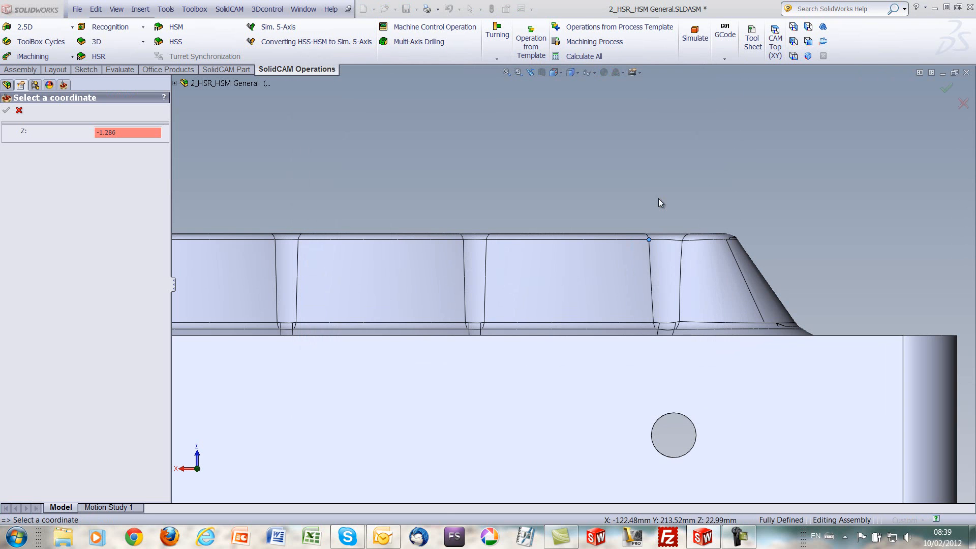
click(651, 251)
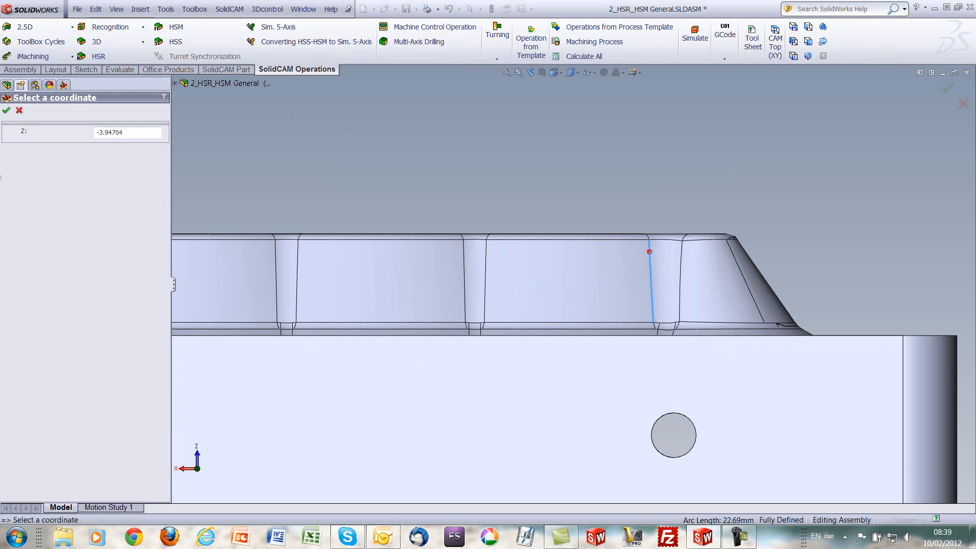
click(6, 110)
Define cut level 3 at about Z -10.6 by picking a point midway down the same rib edge.
right_click(648, 198)
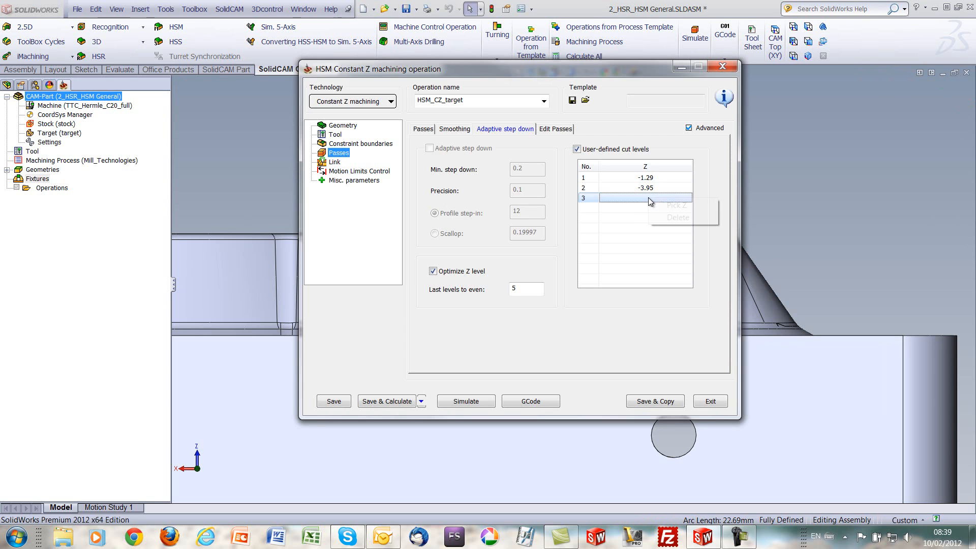
click(667, 208)
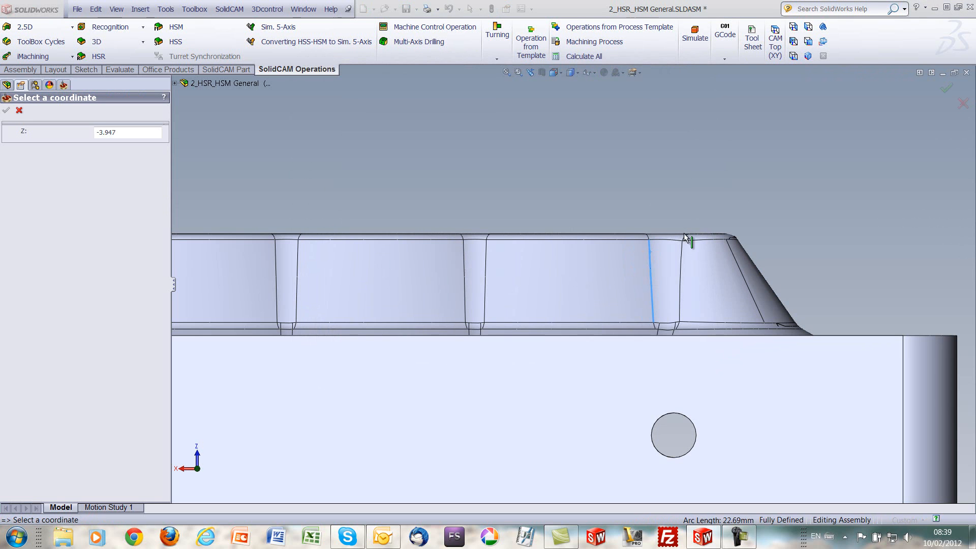
click(648, 281)
click(6, 110)
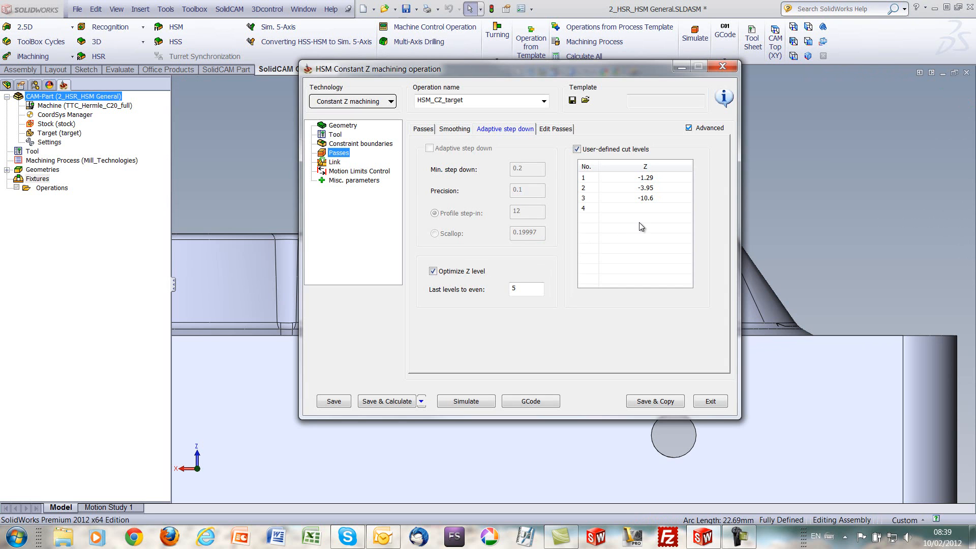
Enter Z values of -15 for cut level 4 and -17.5 for cut level 5.
click(645, 209)
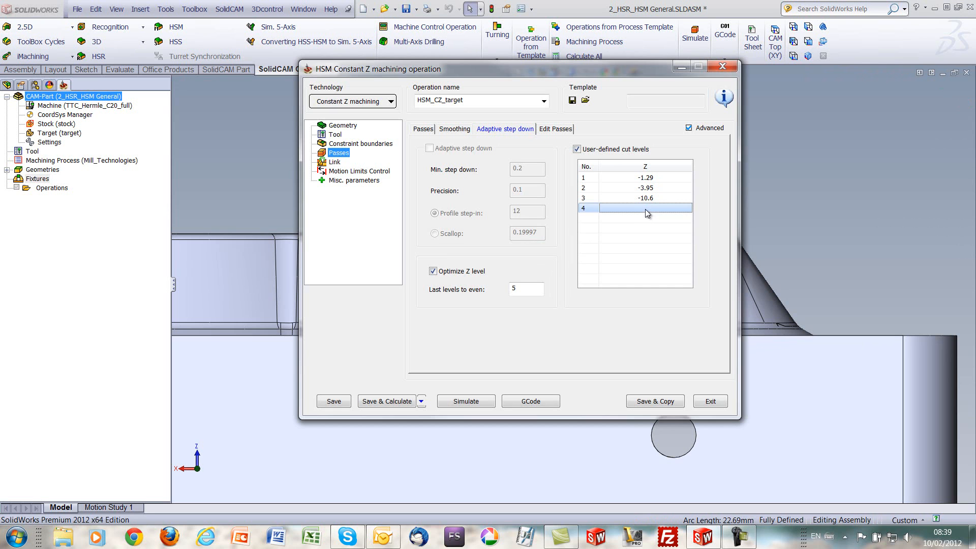
click(645, 208)
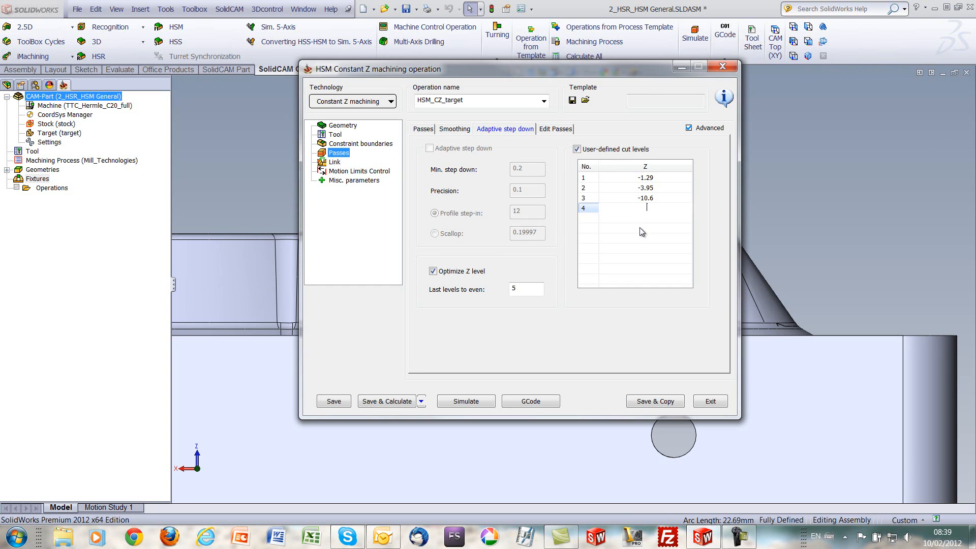
text(-15)
key(Return)
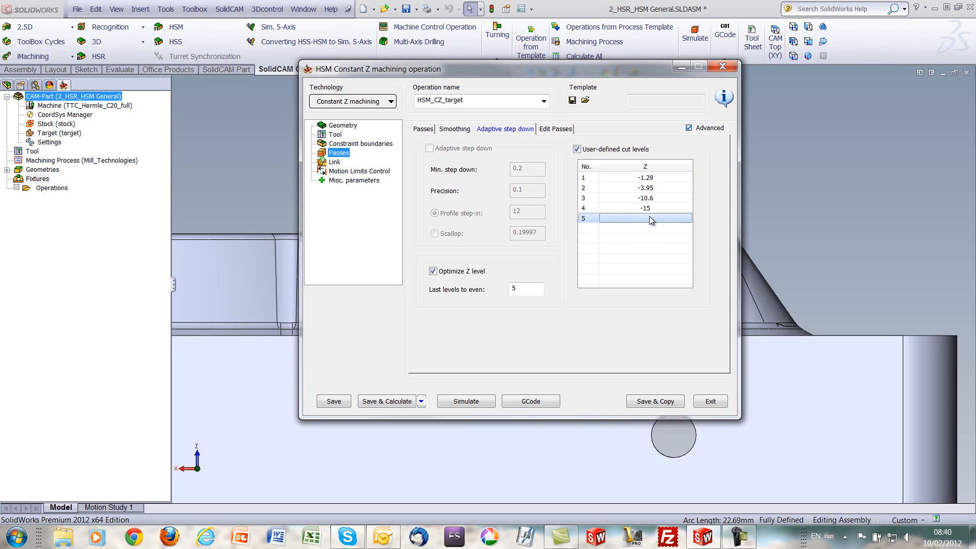
text(-17.5)
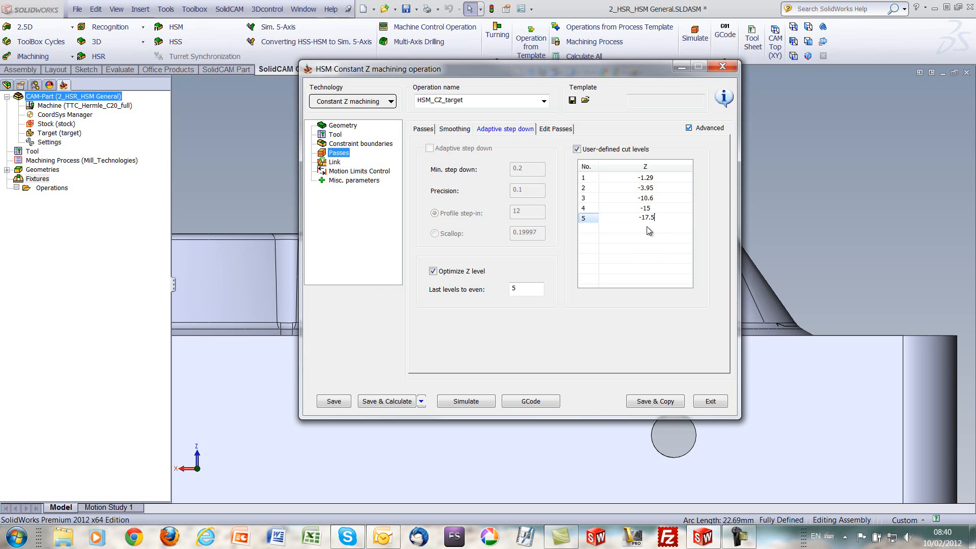
key(Return)
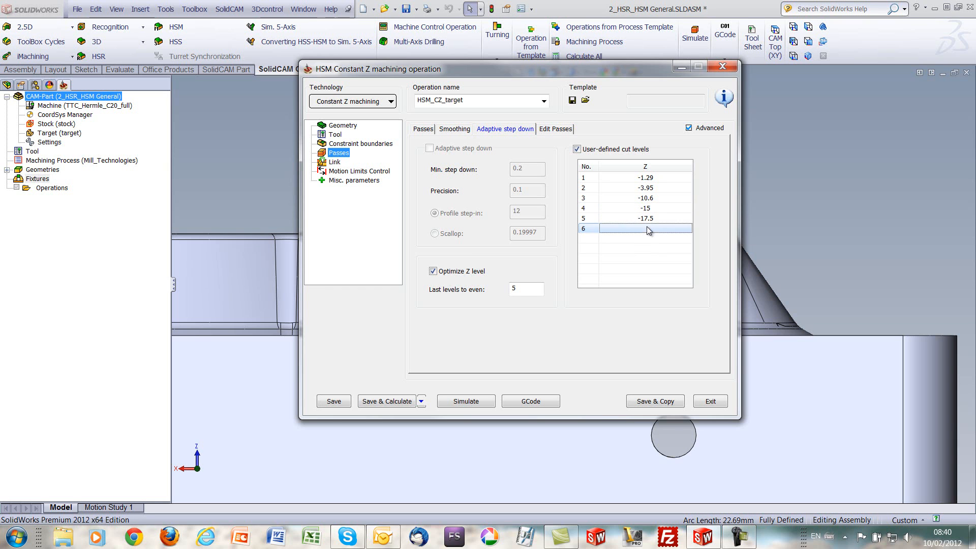
Define cut level 6 at Z -21.2 by picking the vertex at the rib's base, and save and calculate the operation.
right_click(648, 229)
click(661, 234)
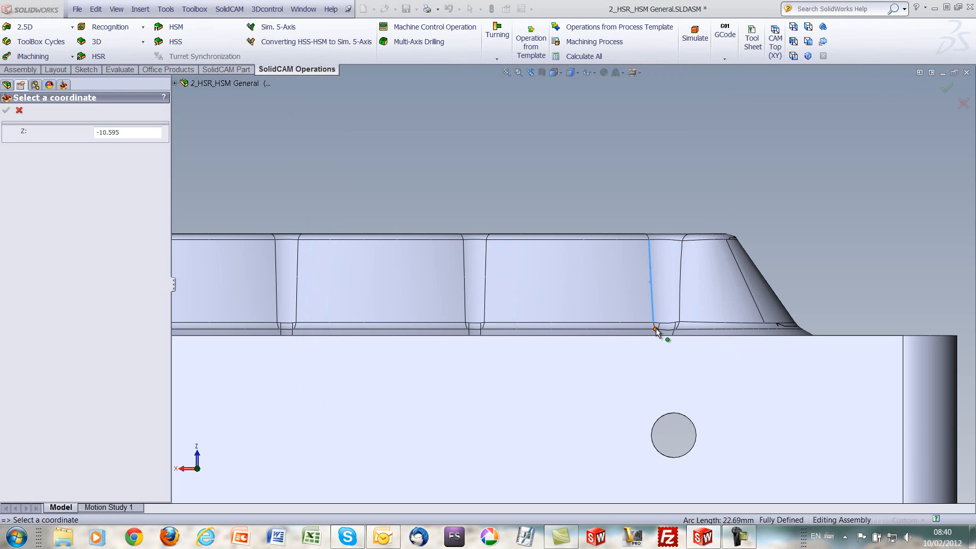
click(655, 328)
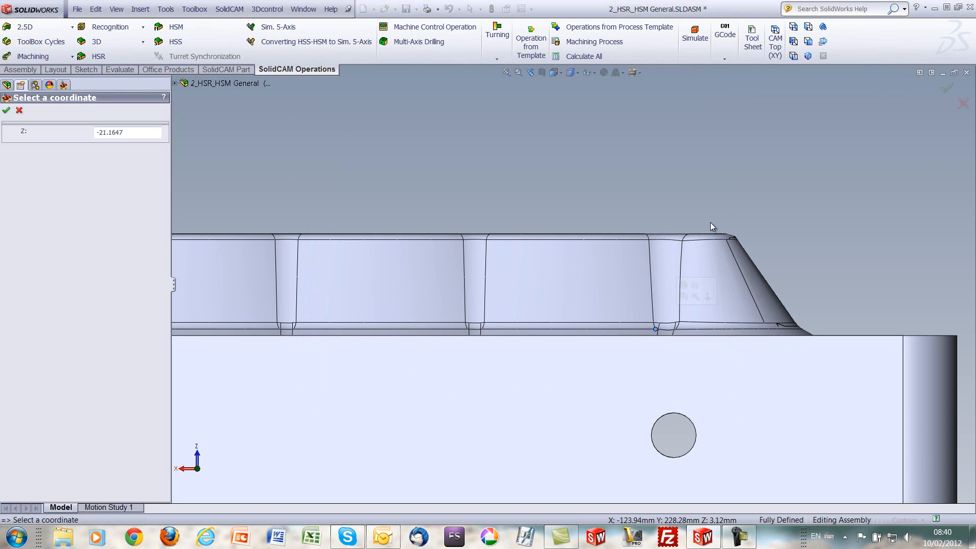
click(6, 110)
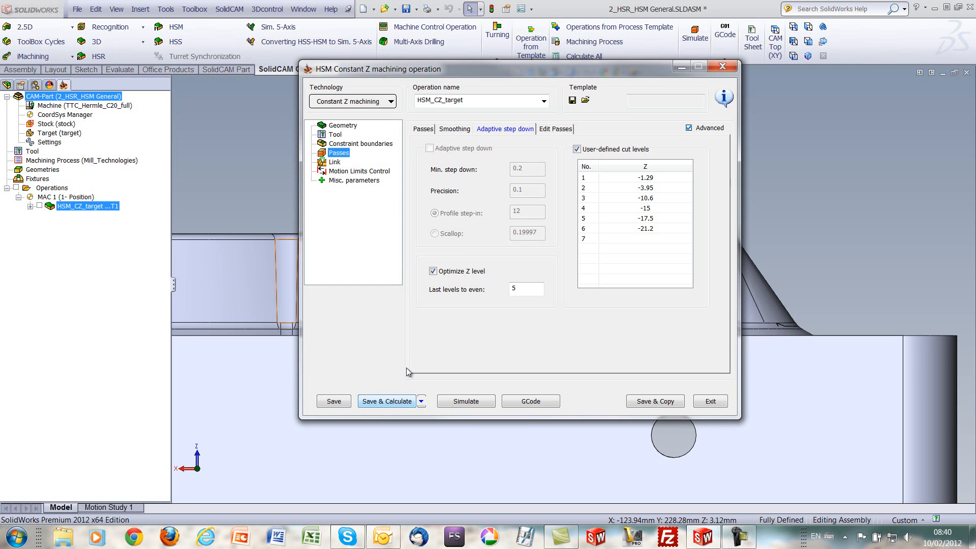
Run the Host CAD simulation of the calculated Constant Z toolpath.
click(468, 400)
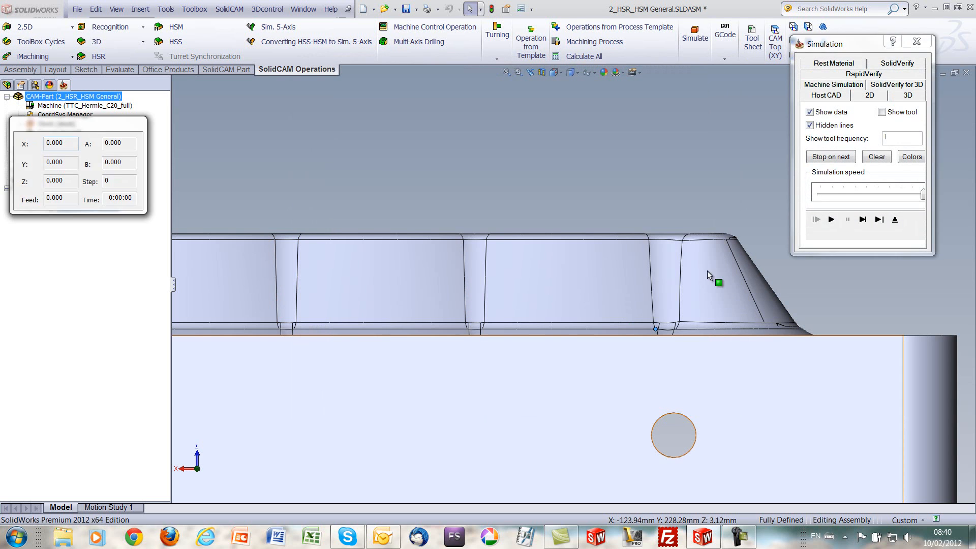
click(831, 220)
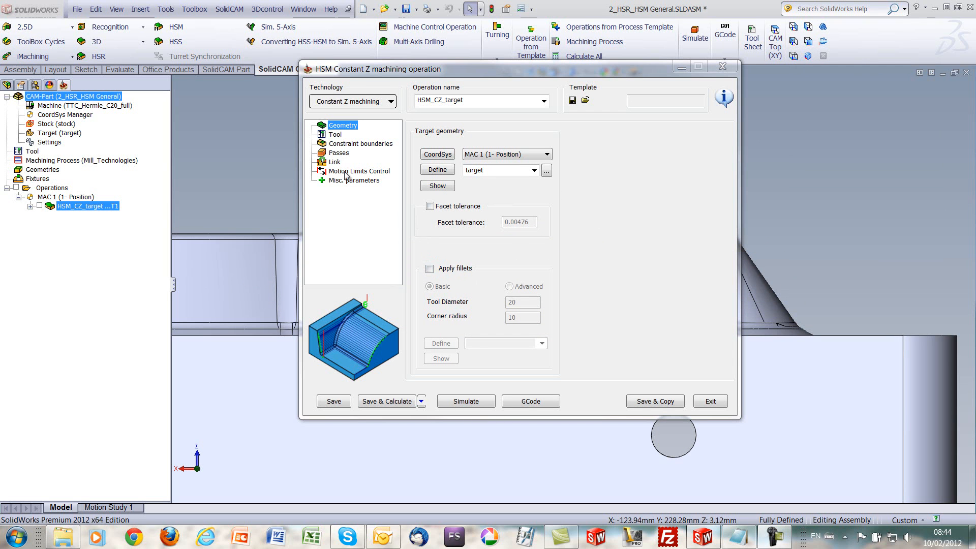
Check the pass tolerance, enable the custom facet tolerance for the target geometry and set it to 0.001.
click(339, 153)
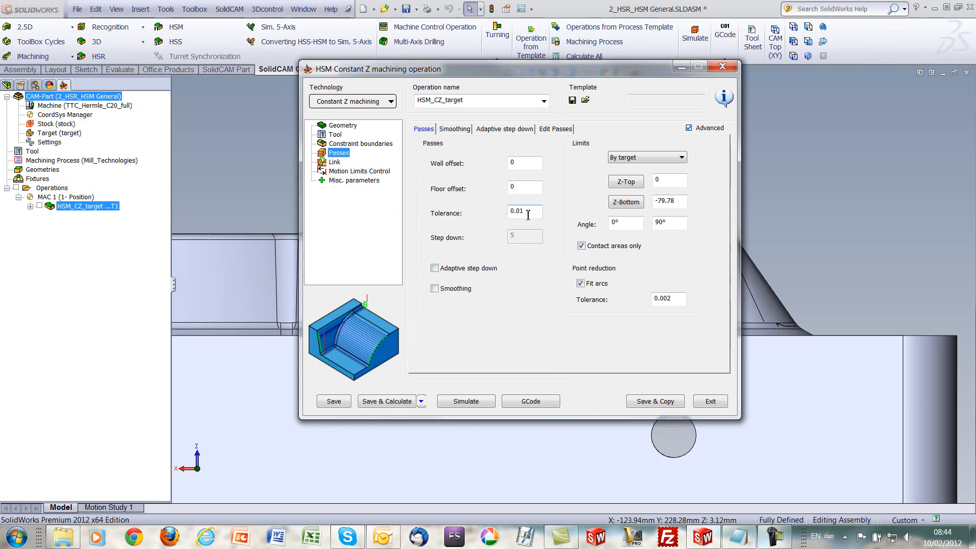
click(348, 127)
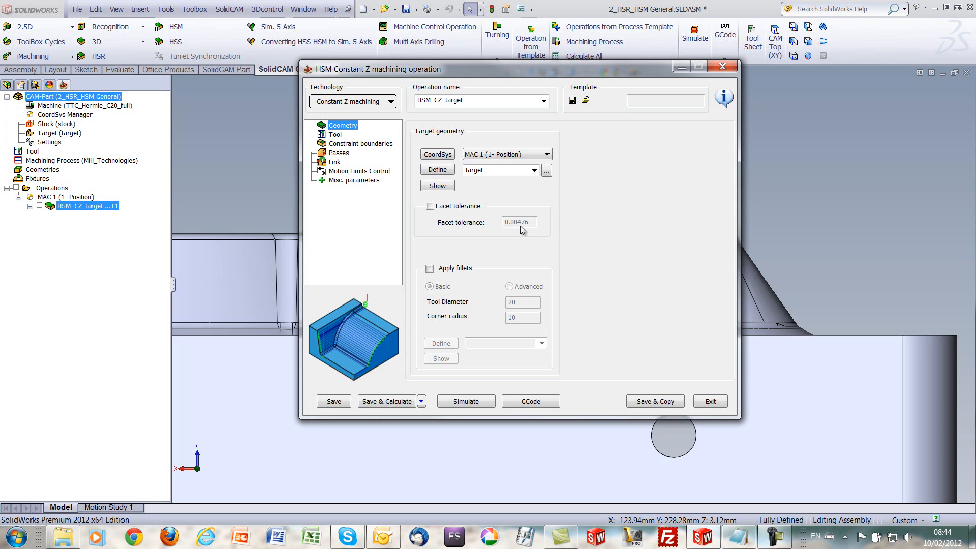
click(430, 206)
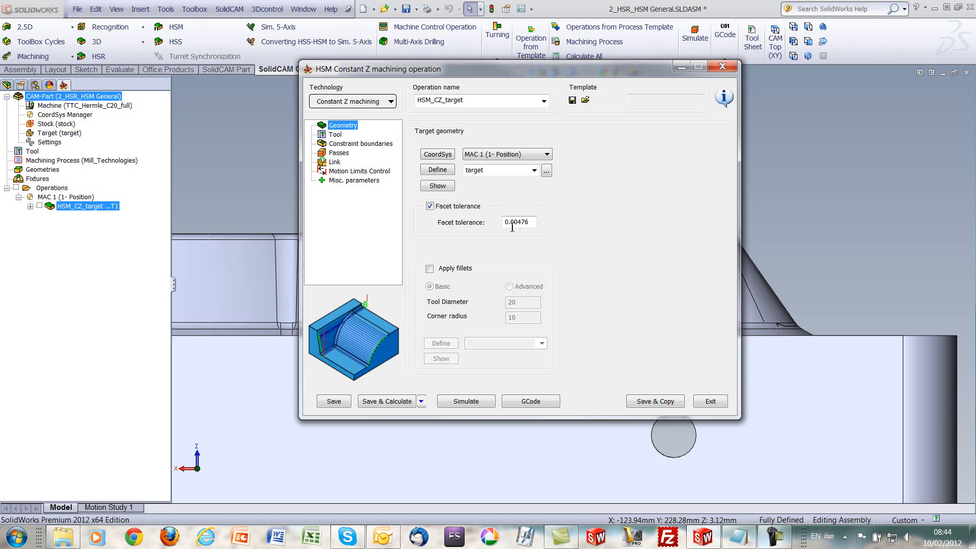
drag(516, 224, 554, 223)
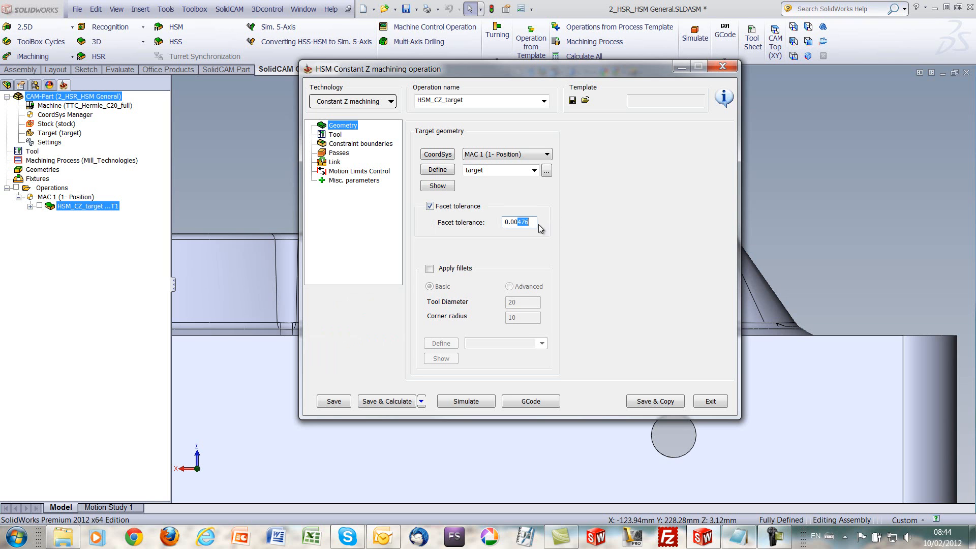
drag(534, 222, 516, 225)
text(1)
click(355, 144)
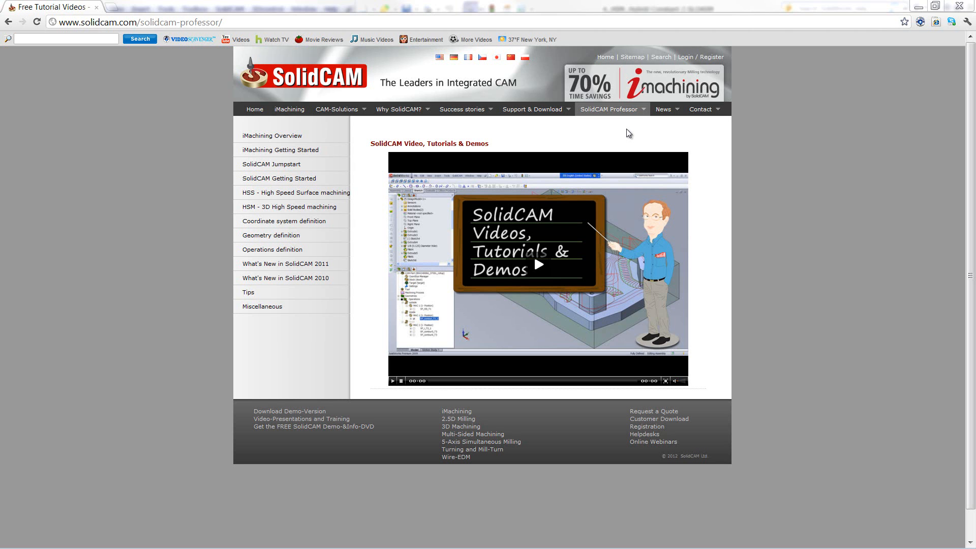
Show the list of SolidCAM Professor video topics on the SolidCAM website.
mouse_move(623, 116)
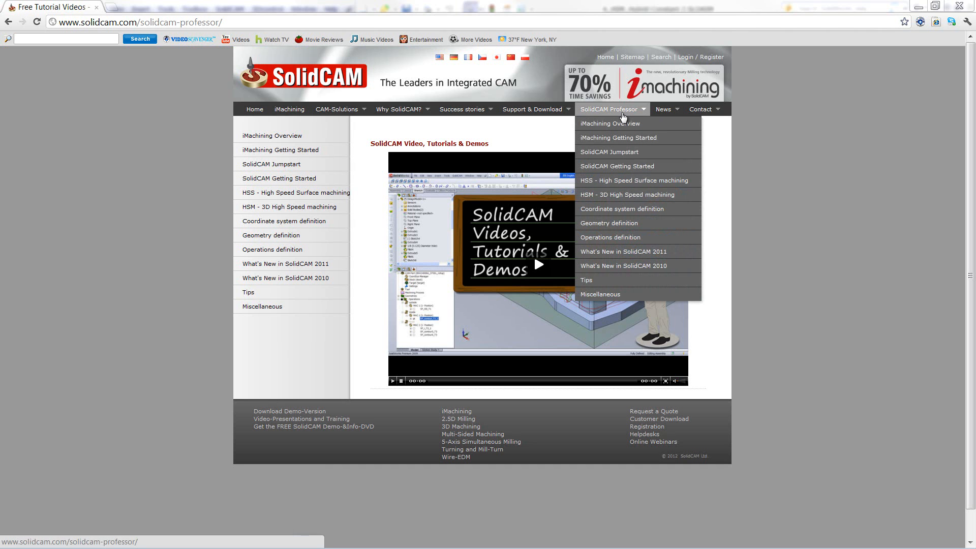